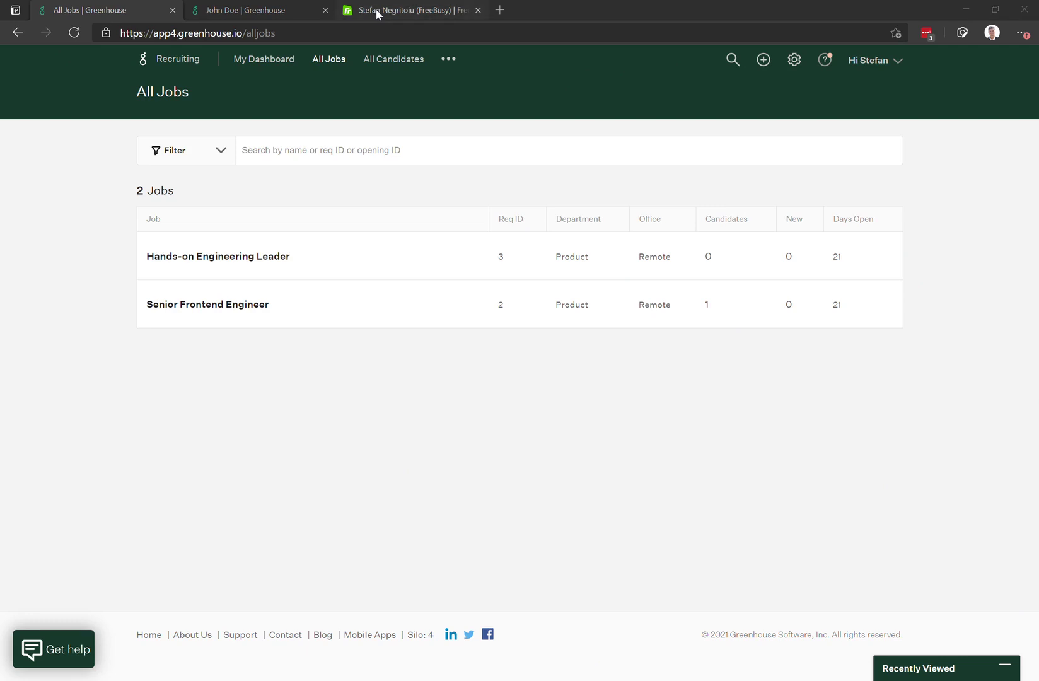
Step: Switch from Greenhouse's All Jobs page to the FreeBusy tab showing the 15 min meeting template
left_click(376, 9)
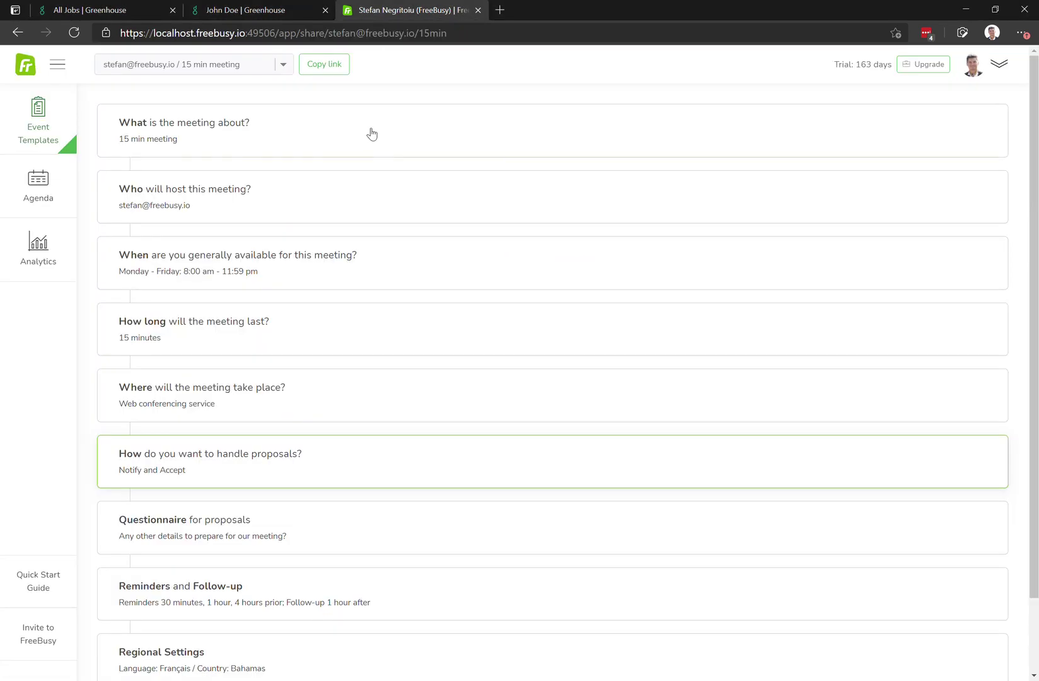
Step: Go to the Integrations tab of FreeBusy's Calendars & Integrations settings
left_click(984, 64)
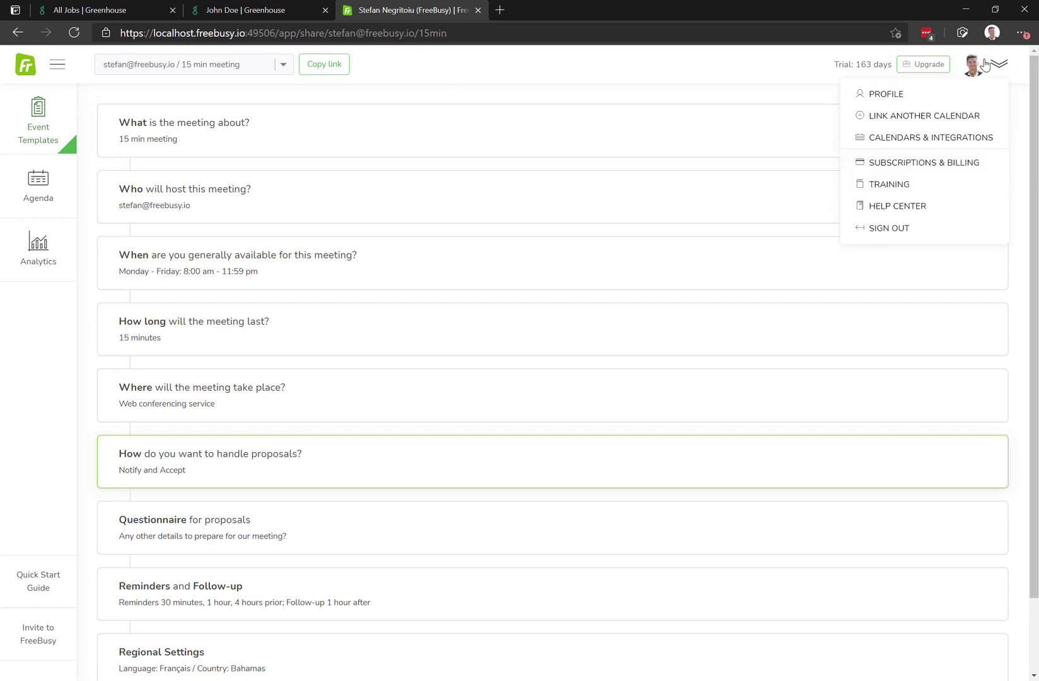
left_click(924, 137)
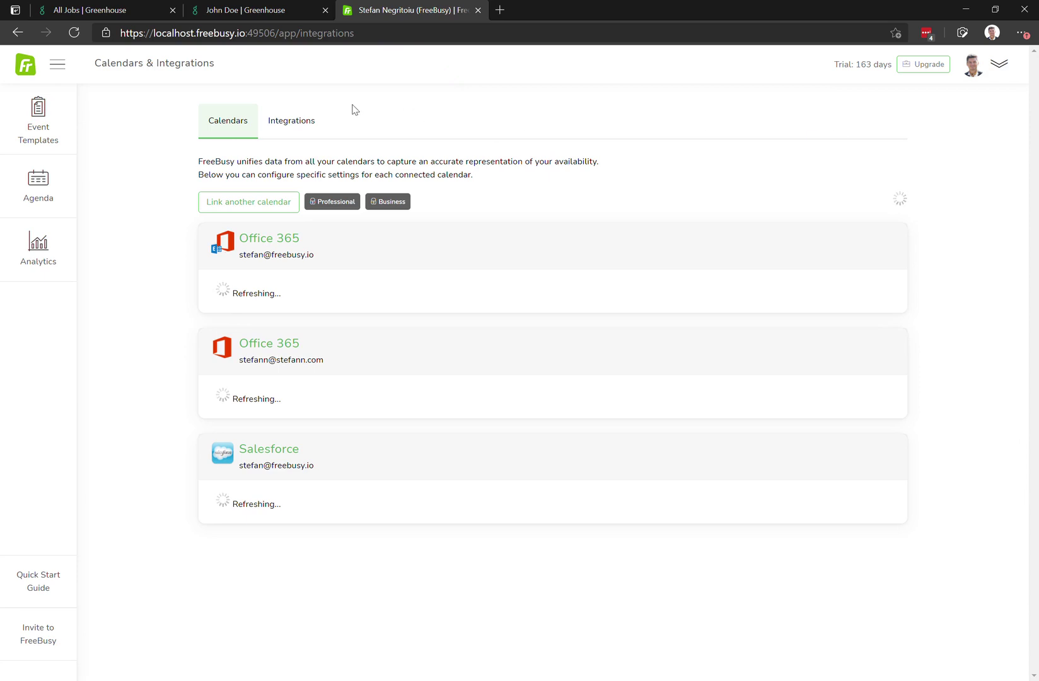
left_click(301, 131)
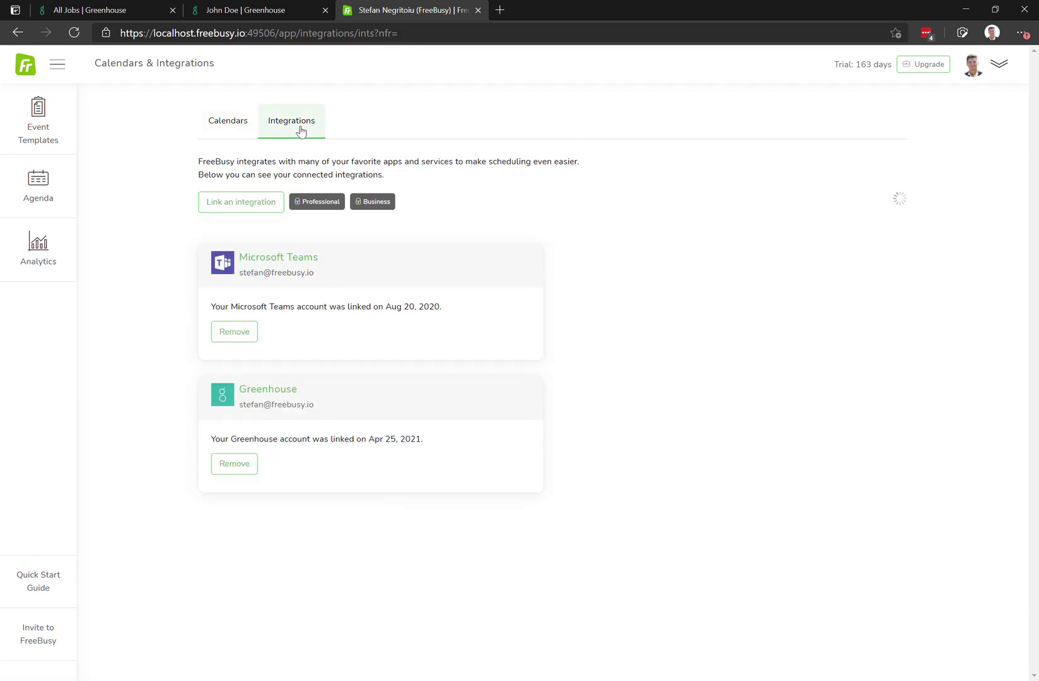
Step: Link a new integration, choosing Greenhouse ATS Integration from the CRM and ATS list
left_click(238, 203)
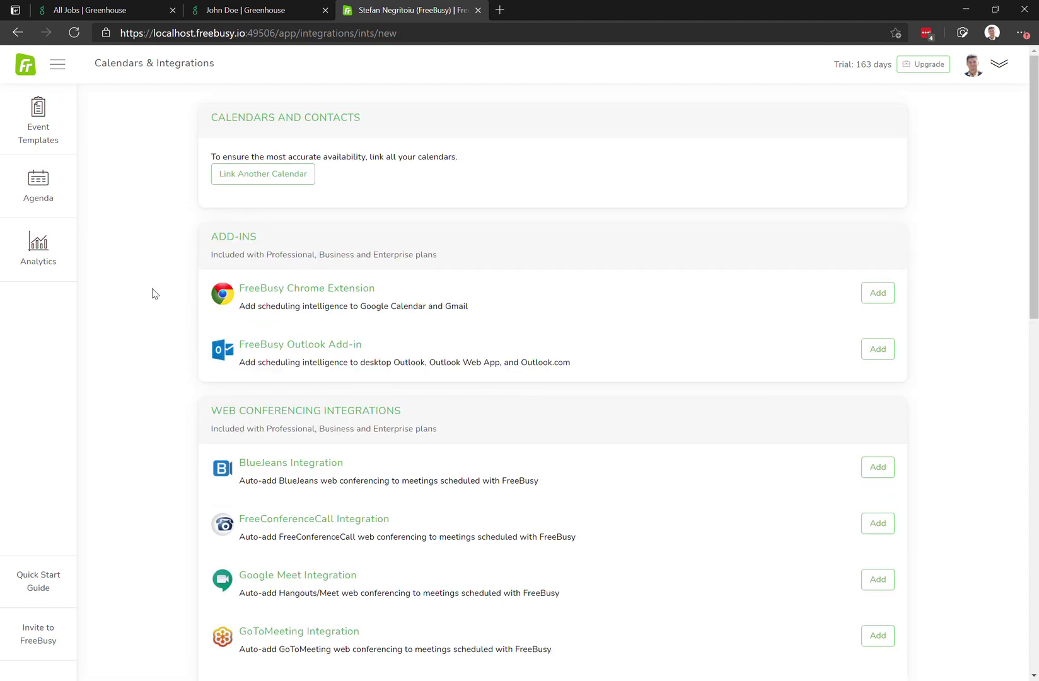
scroll(128, 327, "down", 9)
scroll(128, 326, "down", 5)
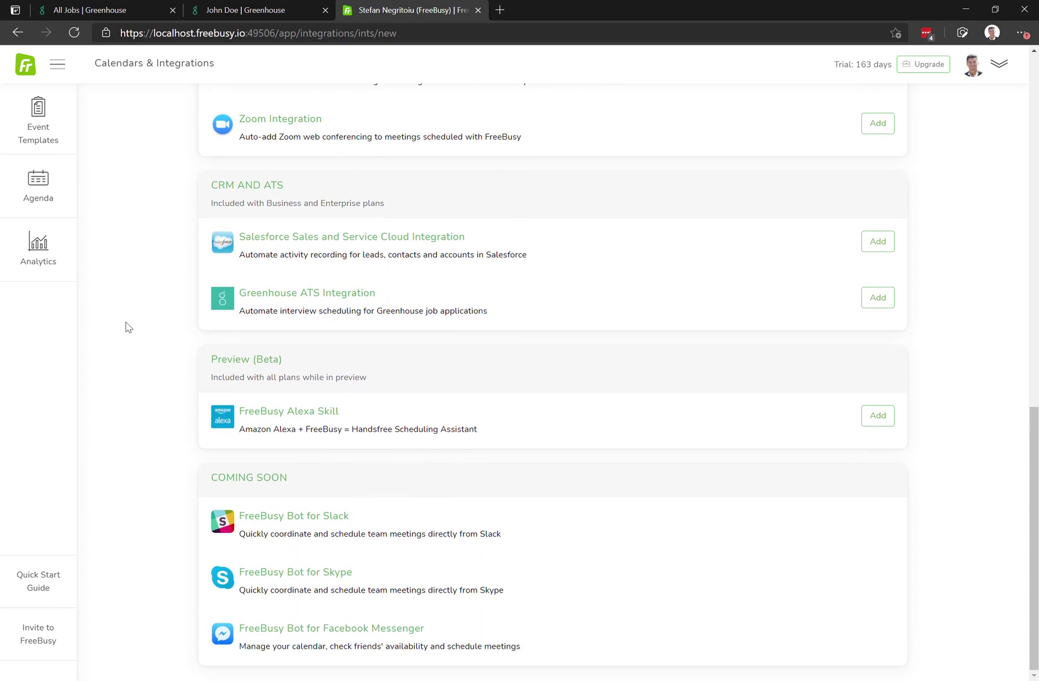
left_click(864, 299)
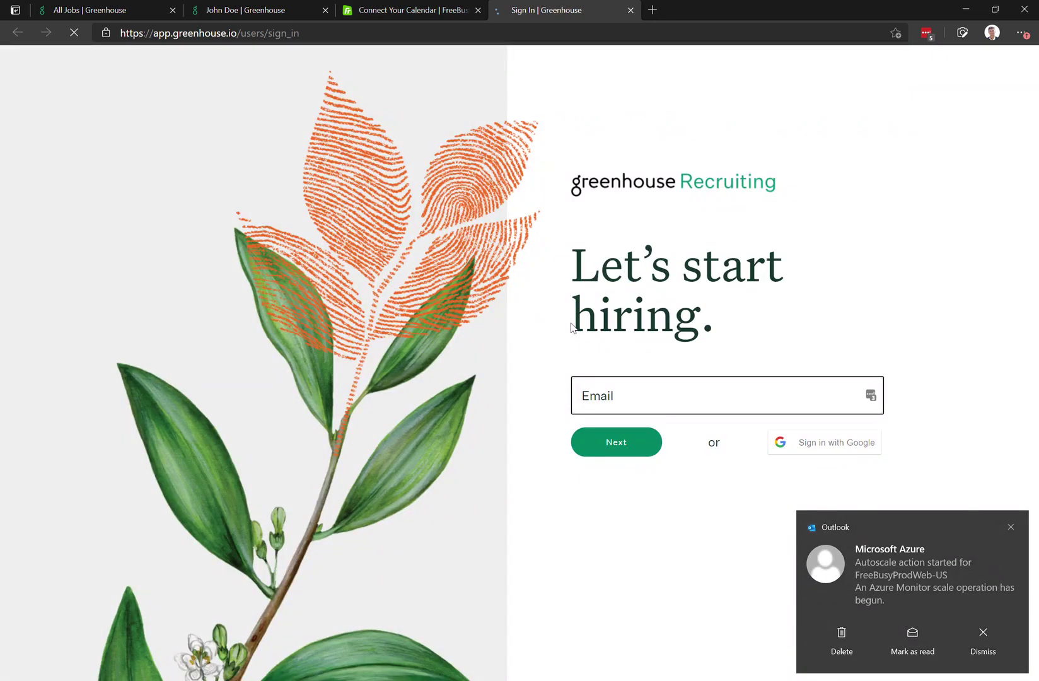
Step: Continue the Greenhouse sign-in with the account email to reach the Dev Center API Credentials
left_click(593, 446)
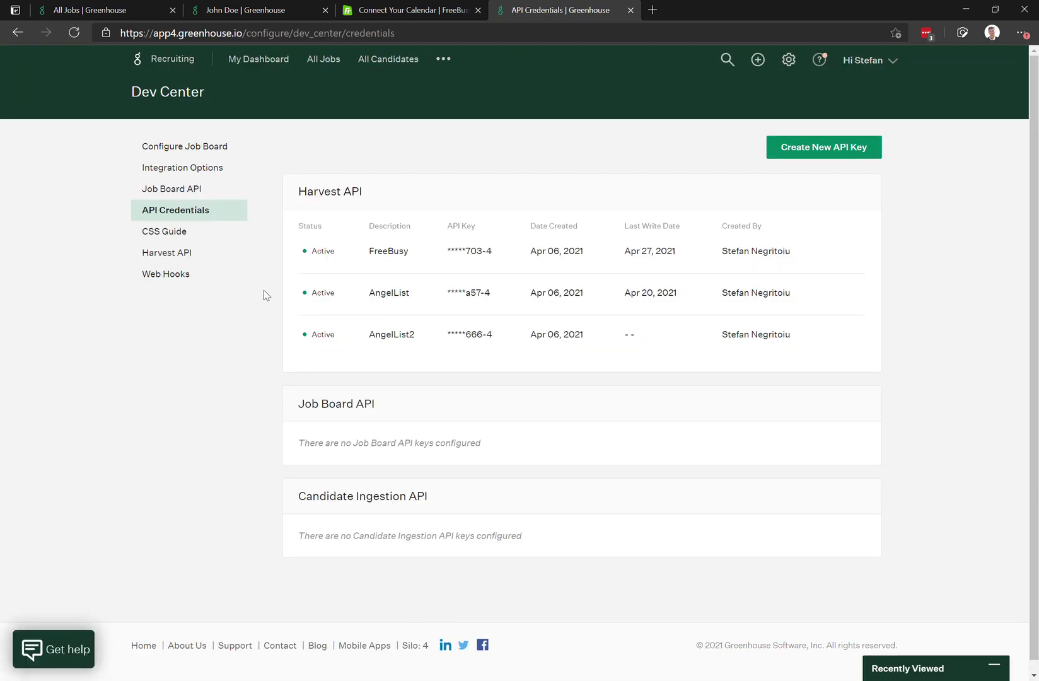
Step: Create a Harvest API key with description 'FreeBusy' and copy the generated key
left_click(826, 159)
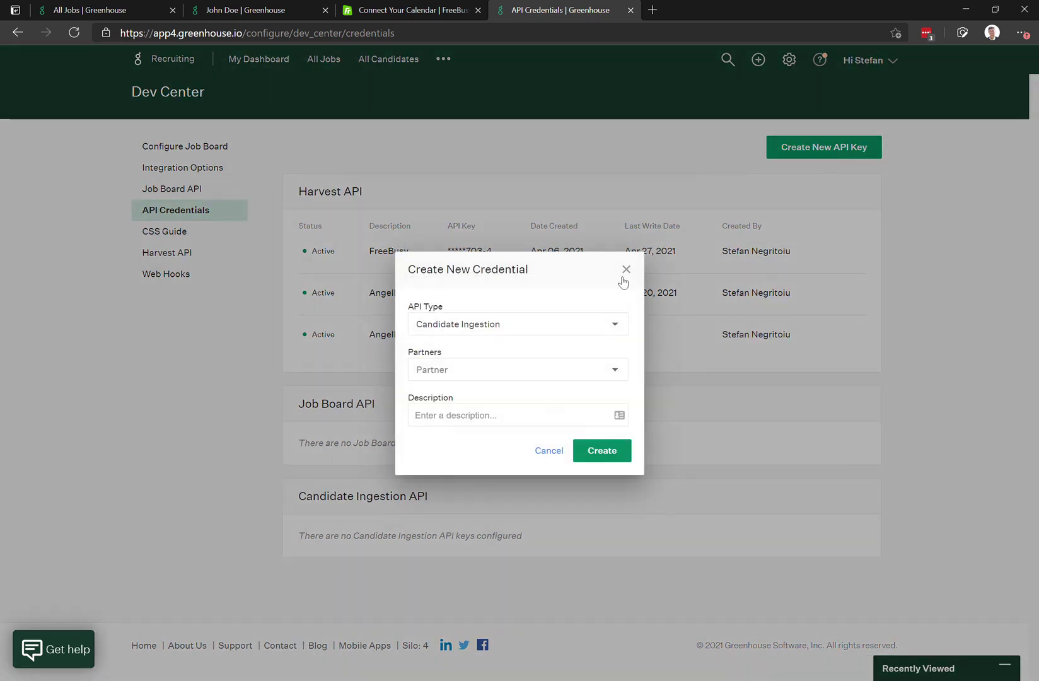
left_click(467, 329)
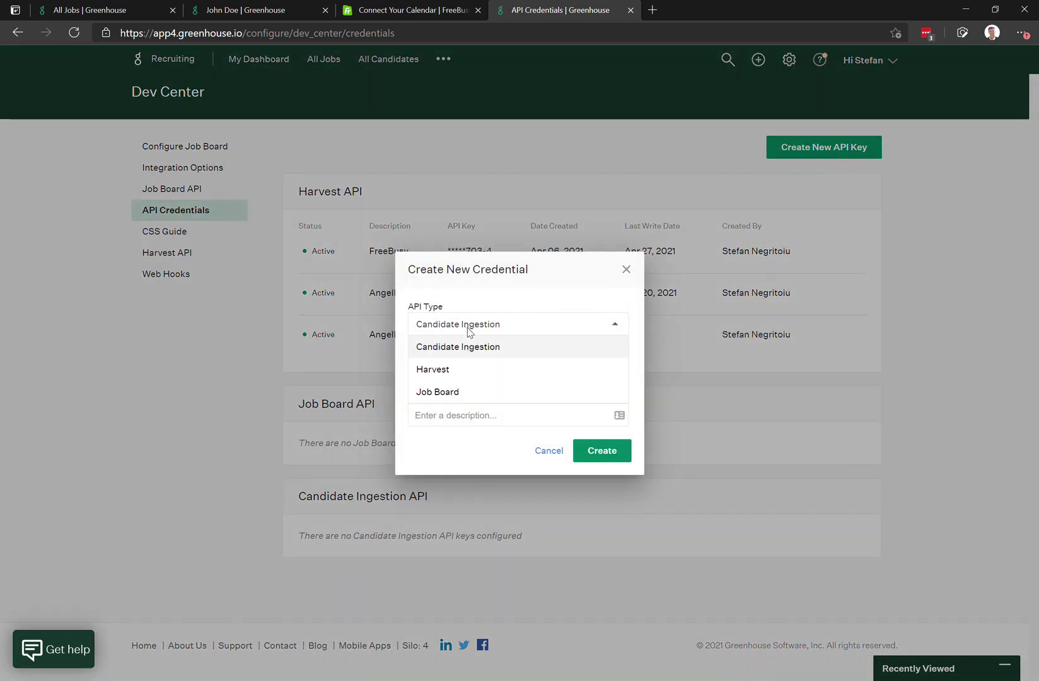
left_click(445, 370)
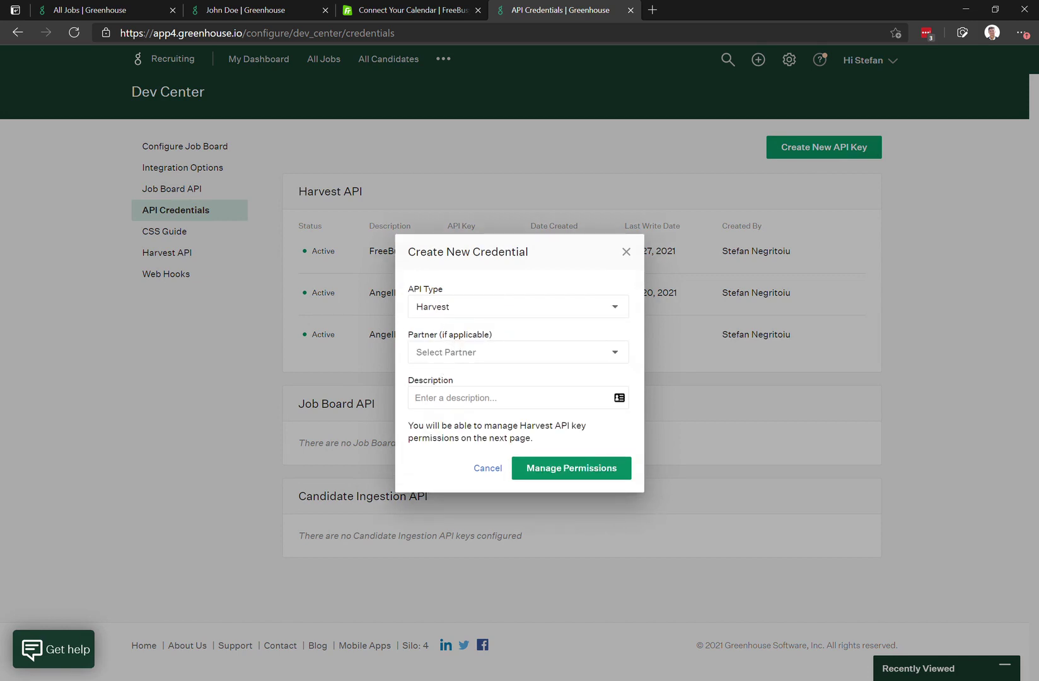
left_click(436, 395)
left_click(431, 422)
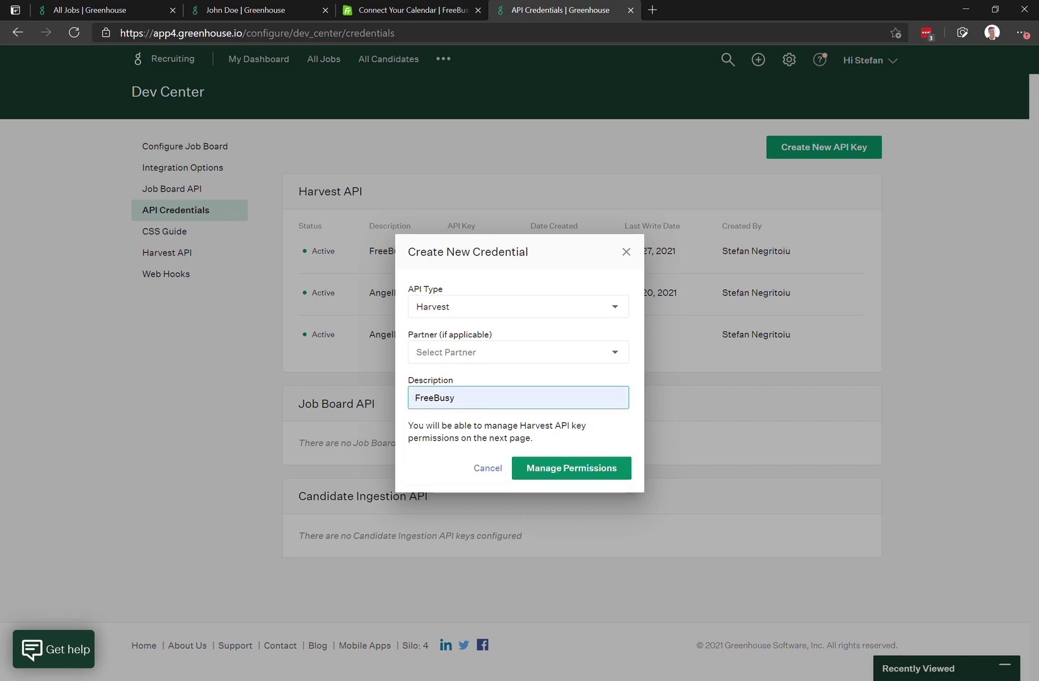
left_click(545, 477)
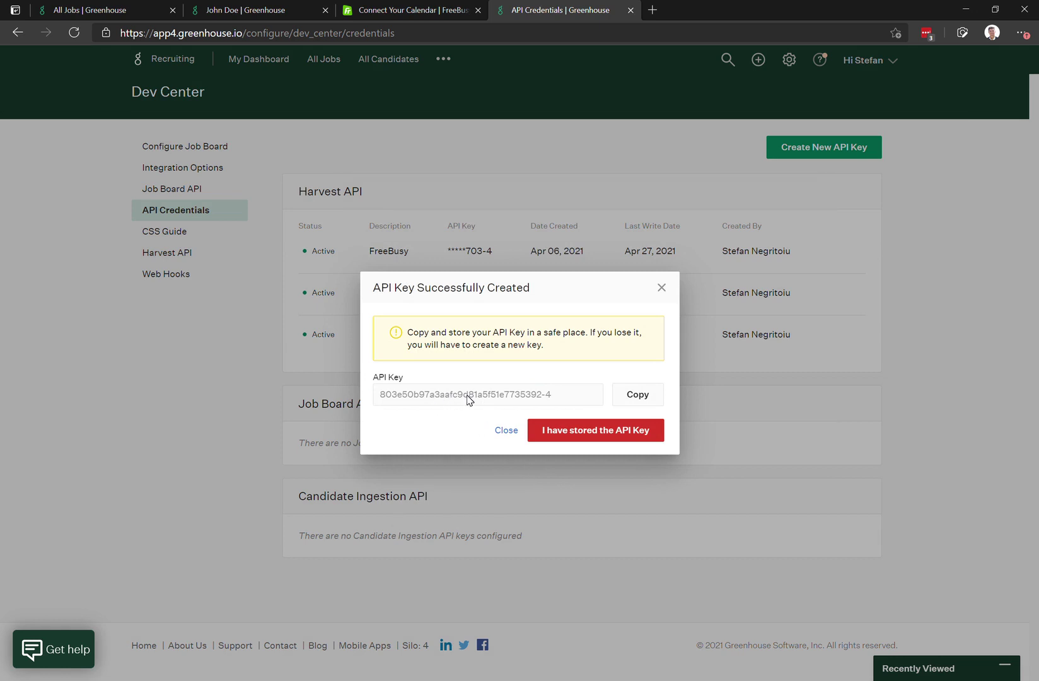
left_click(637, 397)
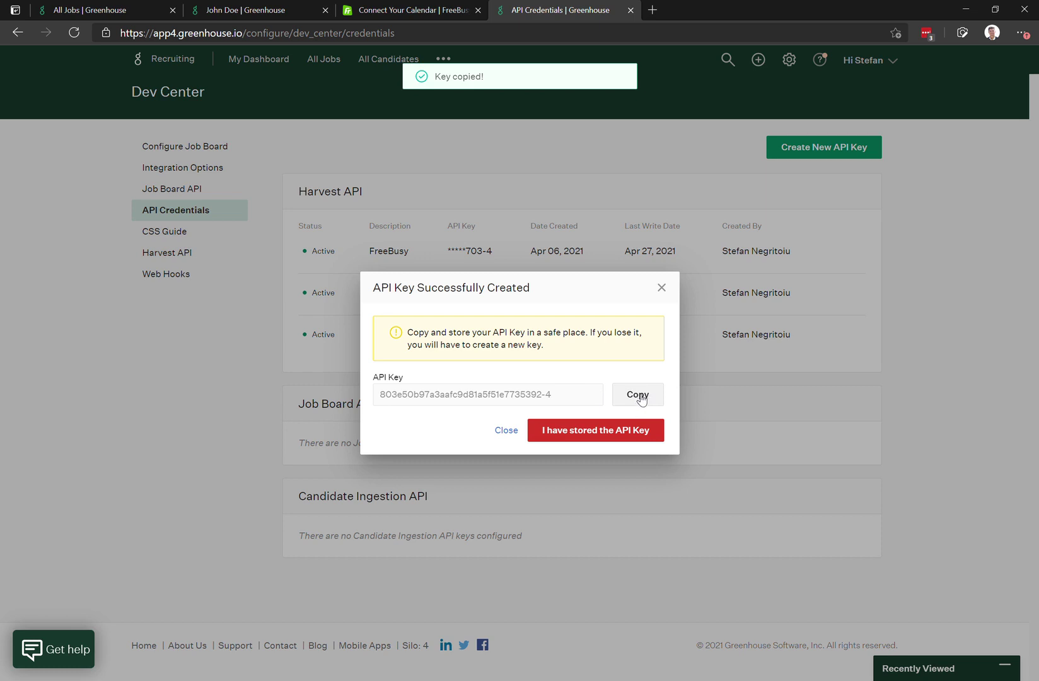
Step: Confirm the API key is stored and bring up its permissions list
left_click(578, 433)
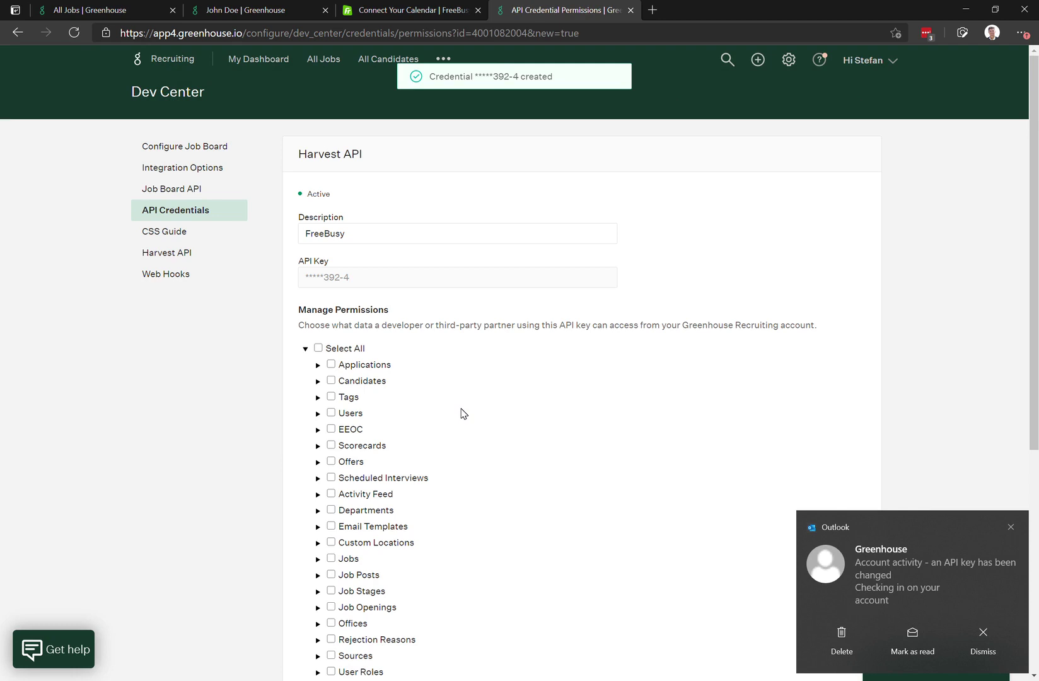
scroll(463, 413, "down", 2)
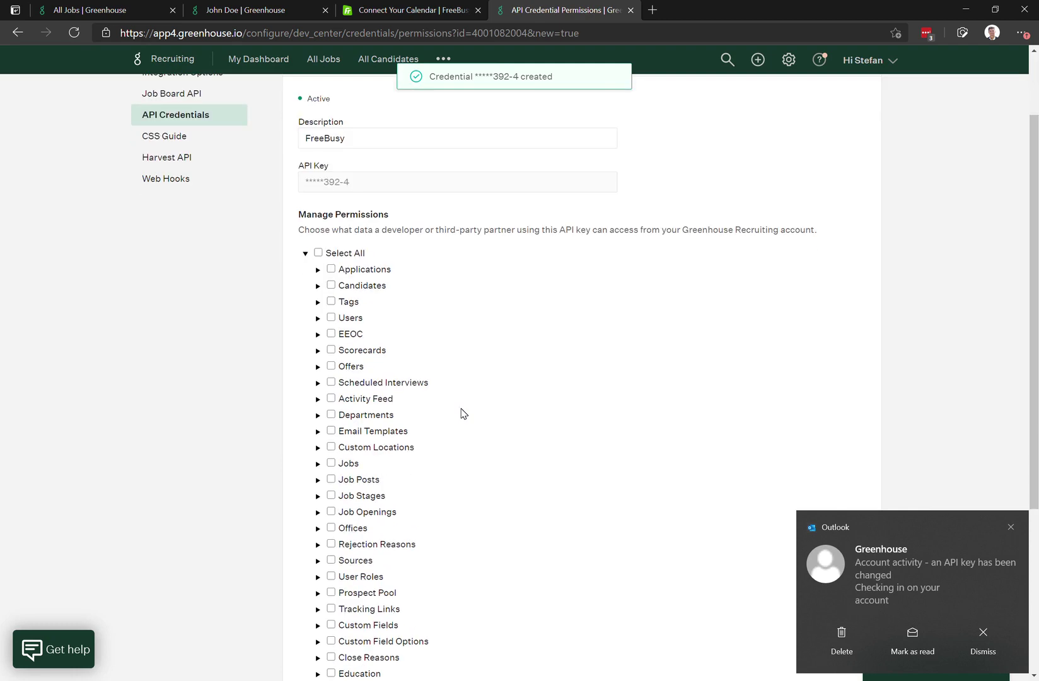
Step: Grant the key Applications, Candidates, and Users 'List Users' and 'Retrieve User' permissions
left_click(331, 270)
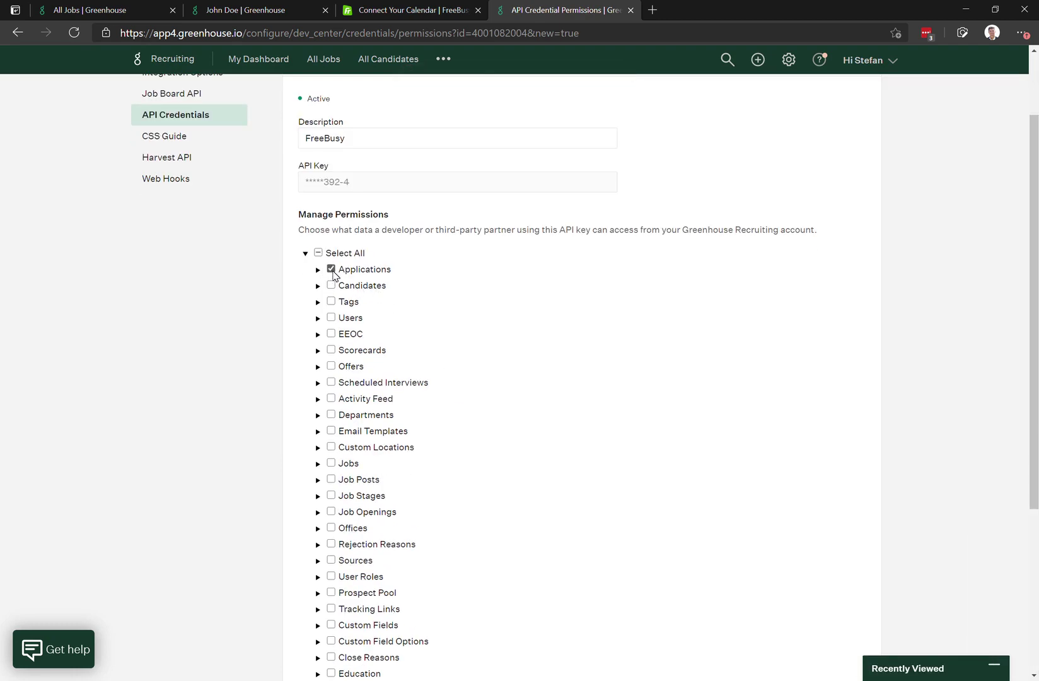
left_click(332, 287)
left_click(318, 319)
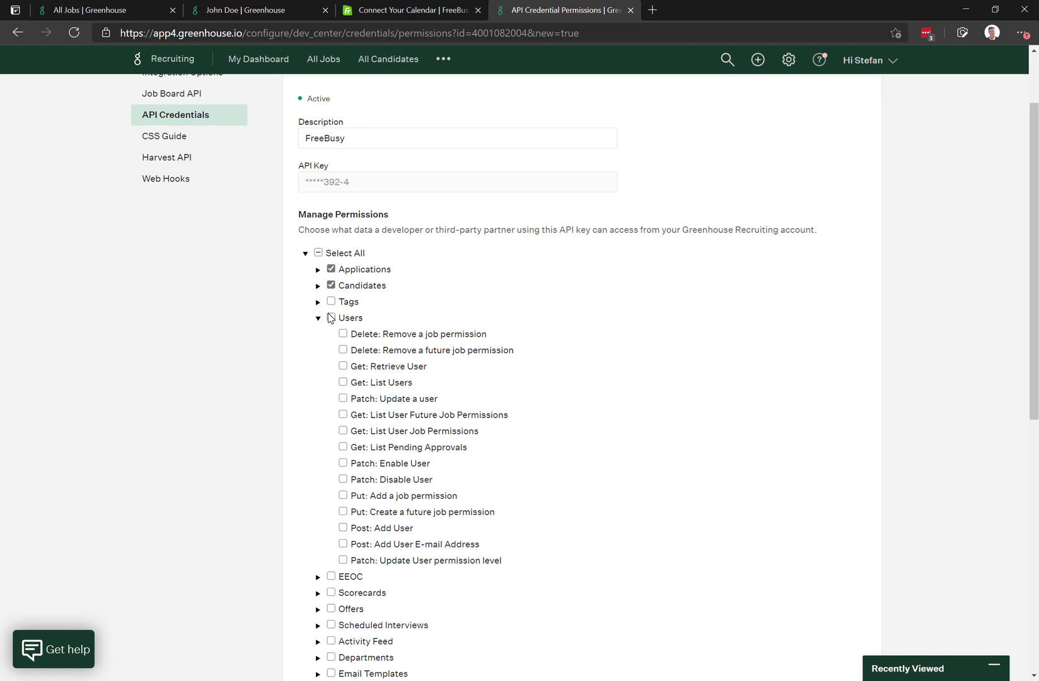
left_click(343, 383)
left_click(343, 367)
left_click(318, 318)
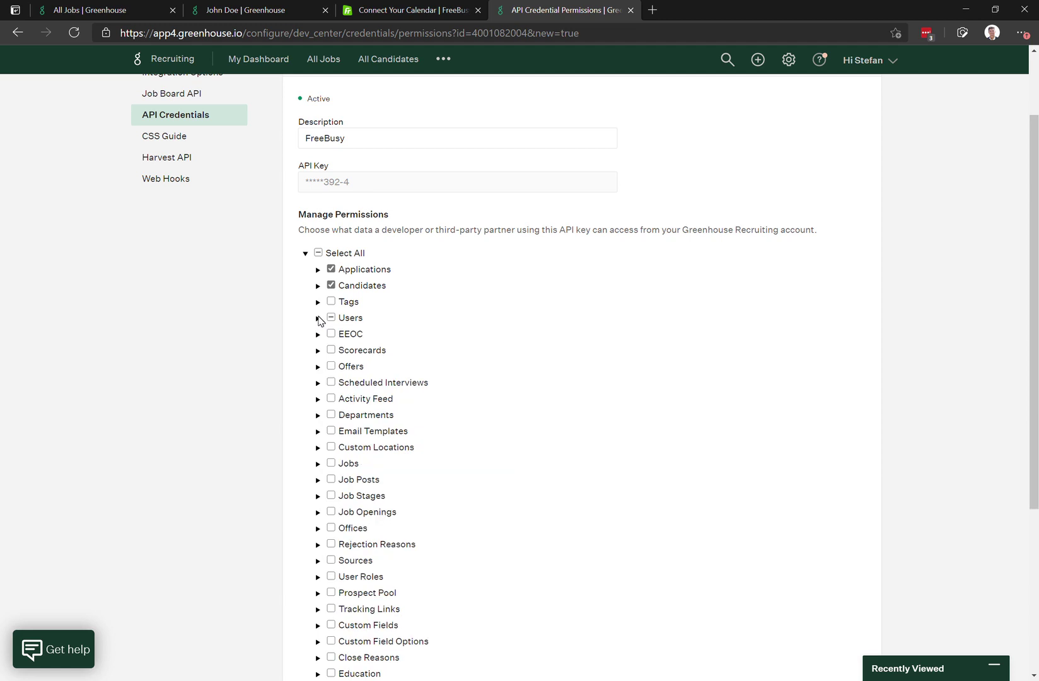
Step: Add Jobs, Job Stages, Job Openings, Scheduled Interviews and Email Templates permissions, then save
scroll(319, 321, "down", 2)
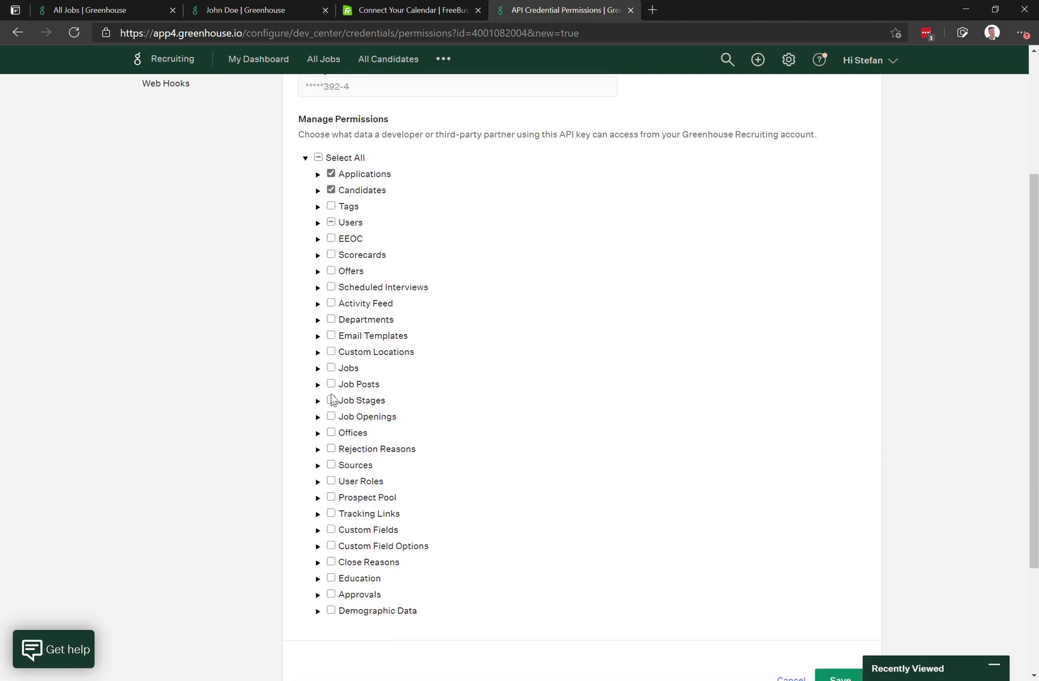
left_click(331, 368)
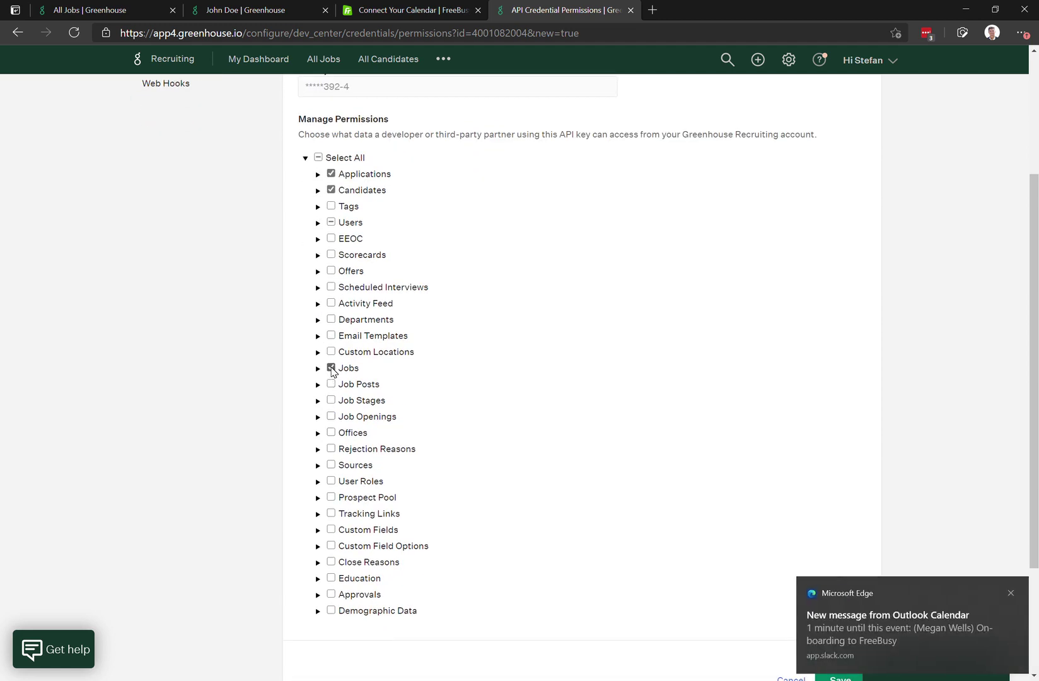
left_click(331, 403)
left_click(331, 417)
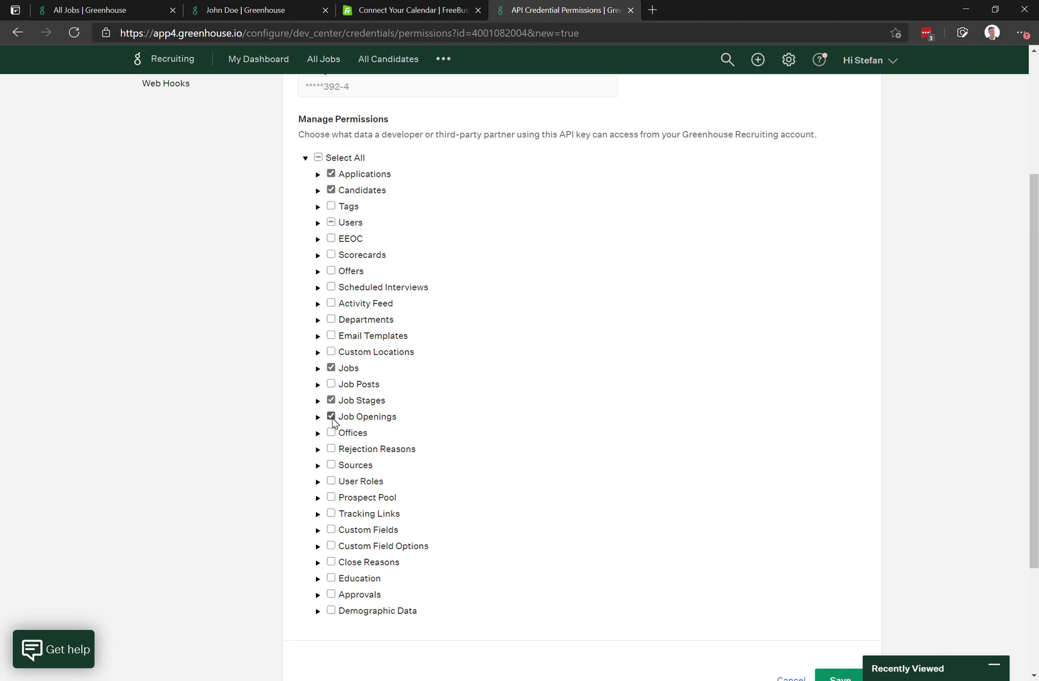
left_click(331, 288)
left_click(332, 335)
scroll(471, 443, "down", 3)
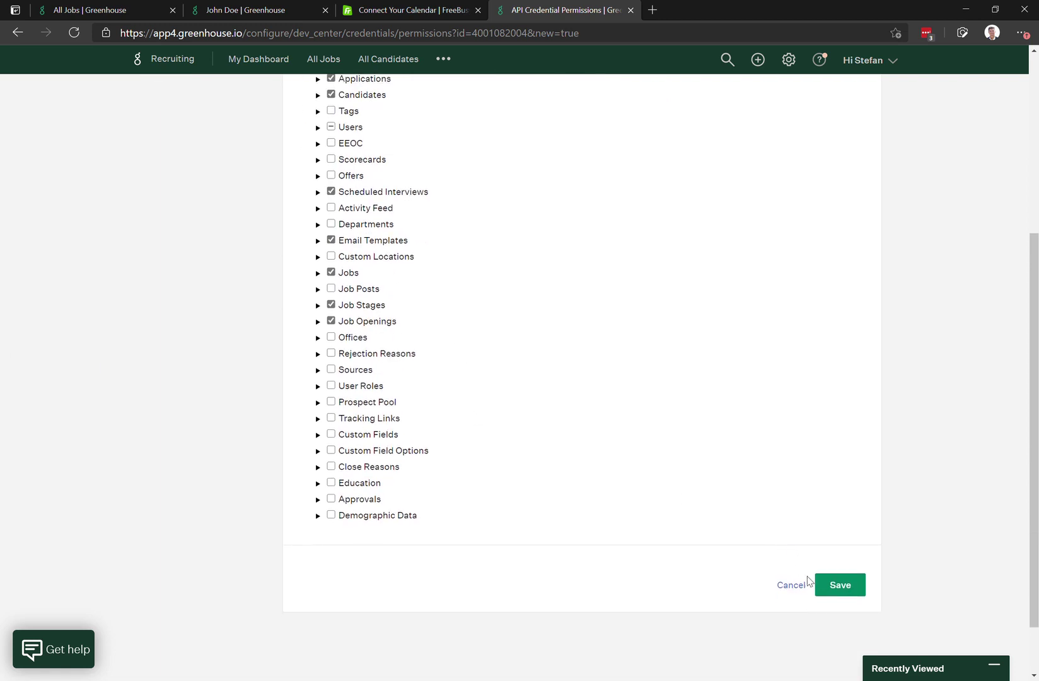
left_click(827, 586)
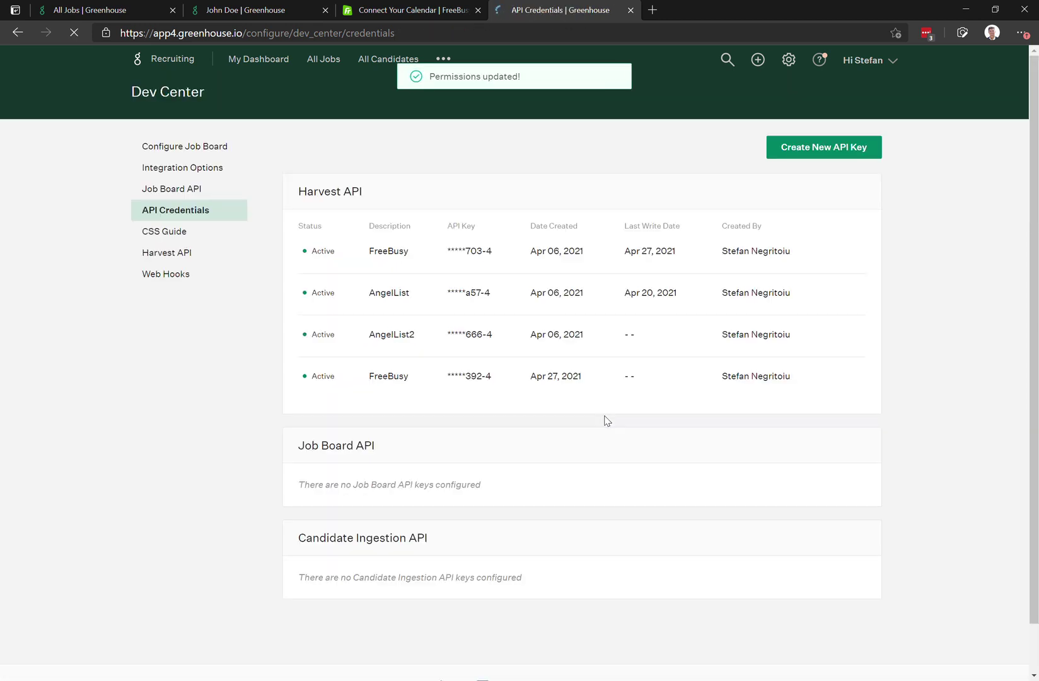
Step: Paste the new key into FreeBusy's Greenhouse API Key field, then return to the account page
left_click(406, 11)
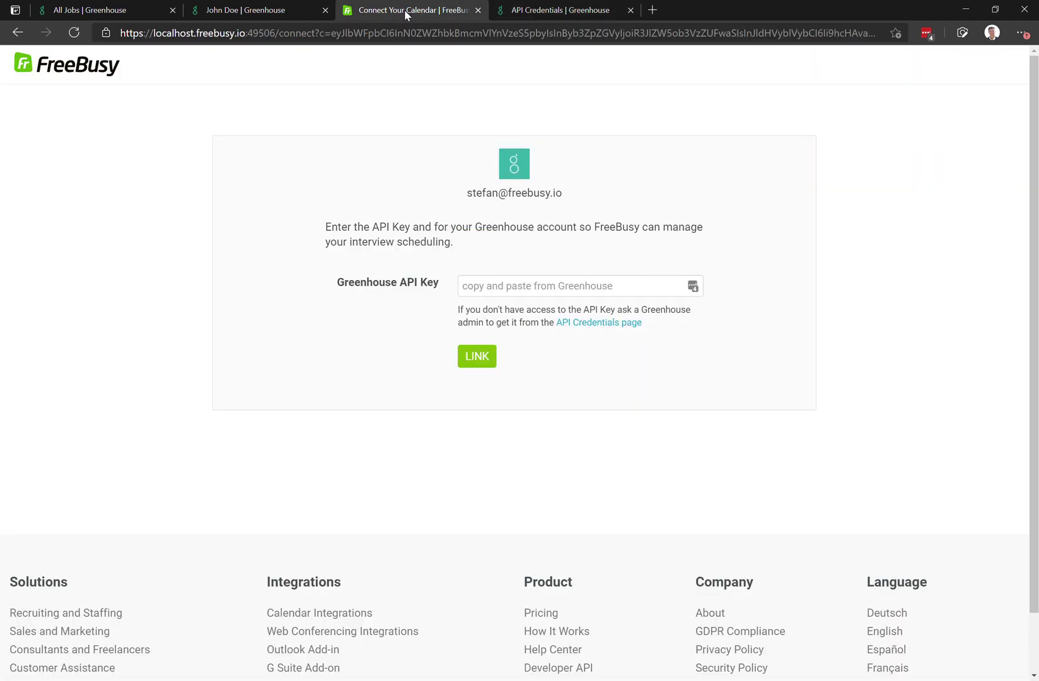
left_click(567, 286)
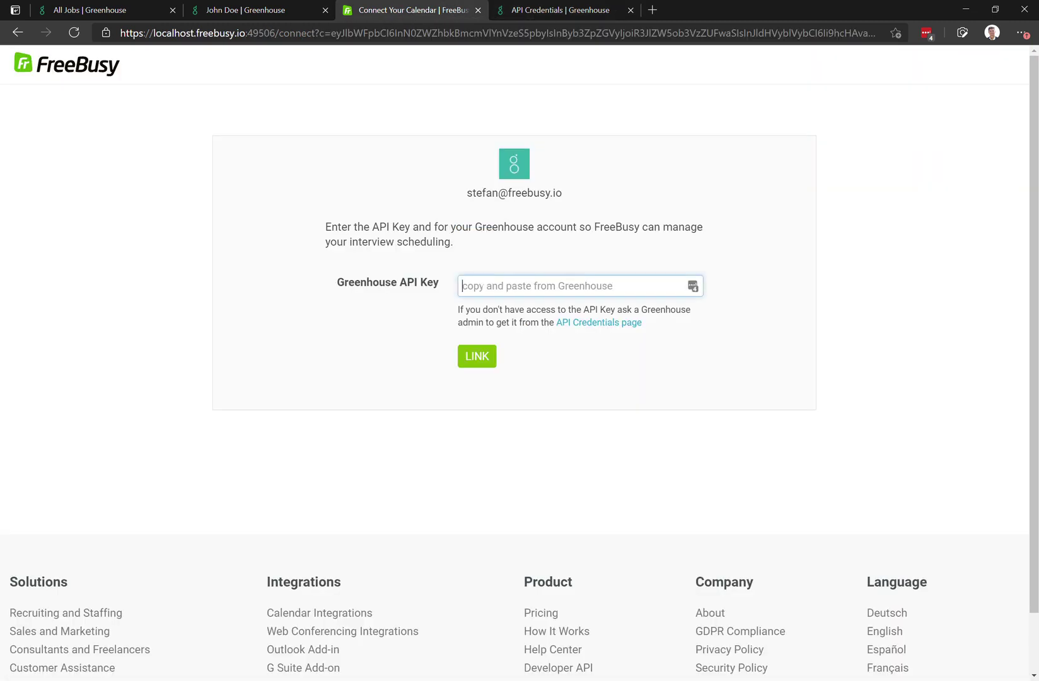
key("ctrl+v")
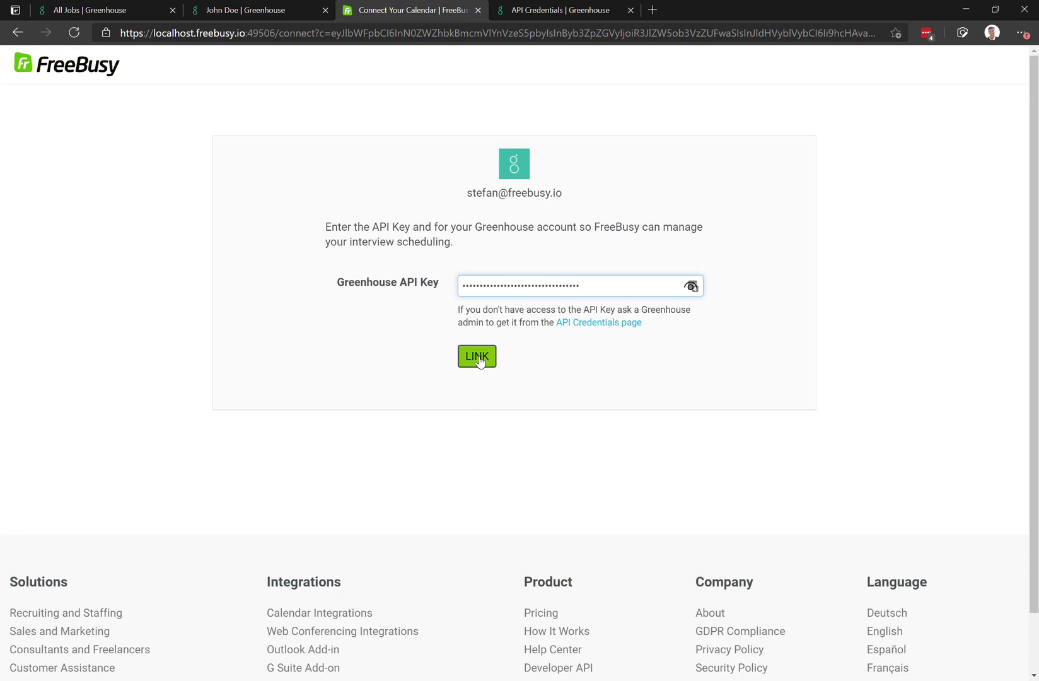
right_click(17, 39)
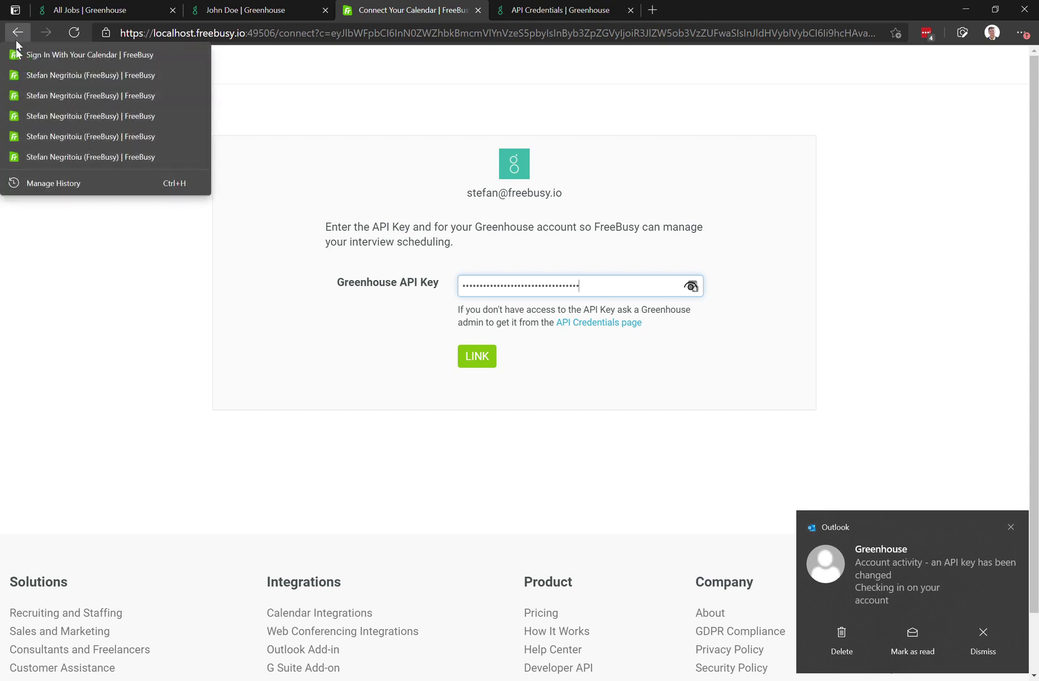
left_click(24, 76)
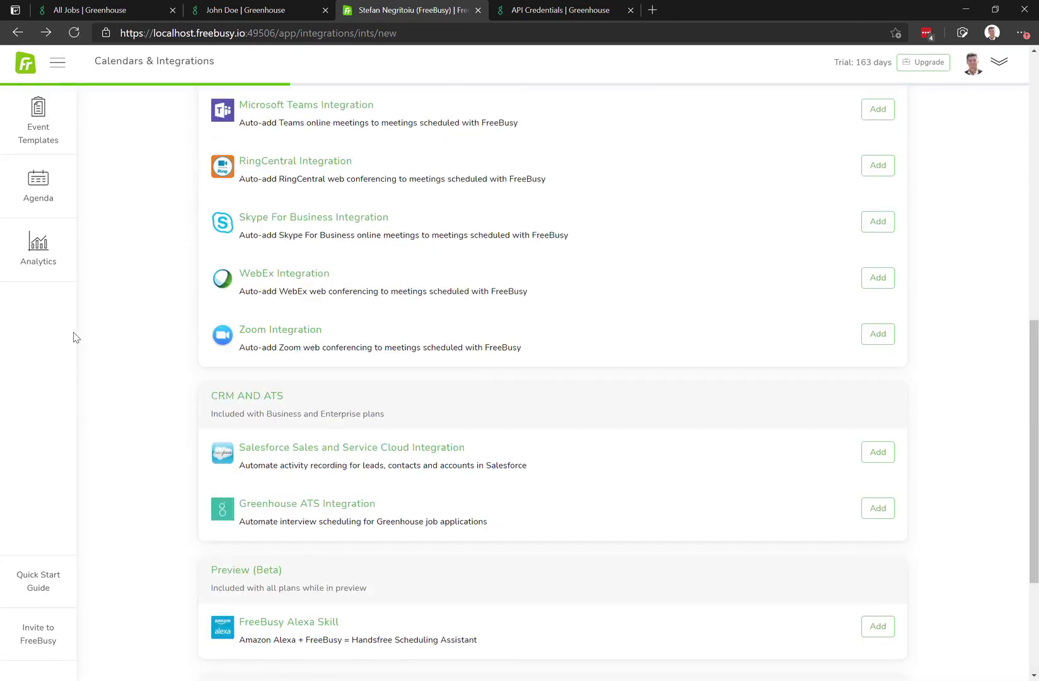
scroll(74, 337, "up", 10)
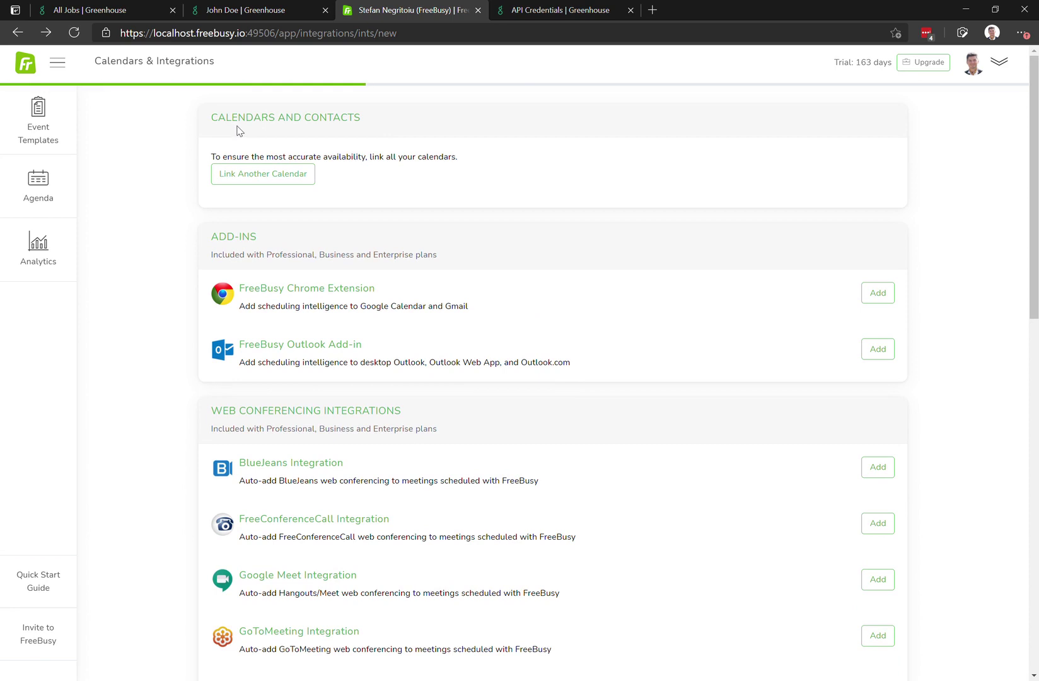
Step: Open the Calendars & Integrations Integrations tab to see Greenhouse linked beside Microsoft Teams
left_click(974, 65)
left_click(925, 137)
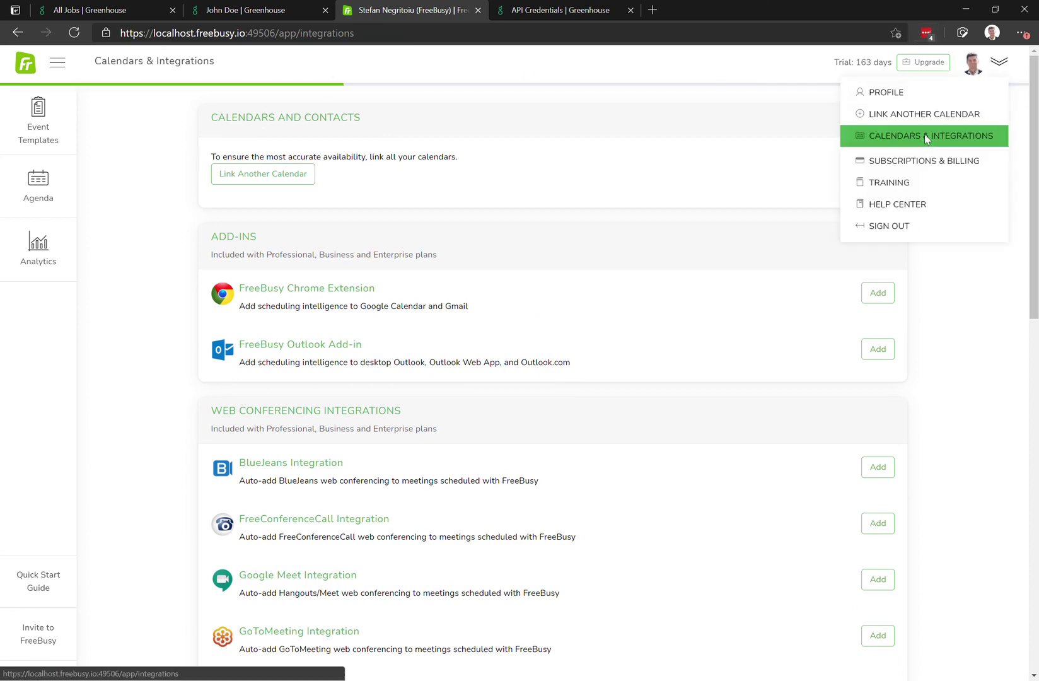
left_click(297, 119)
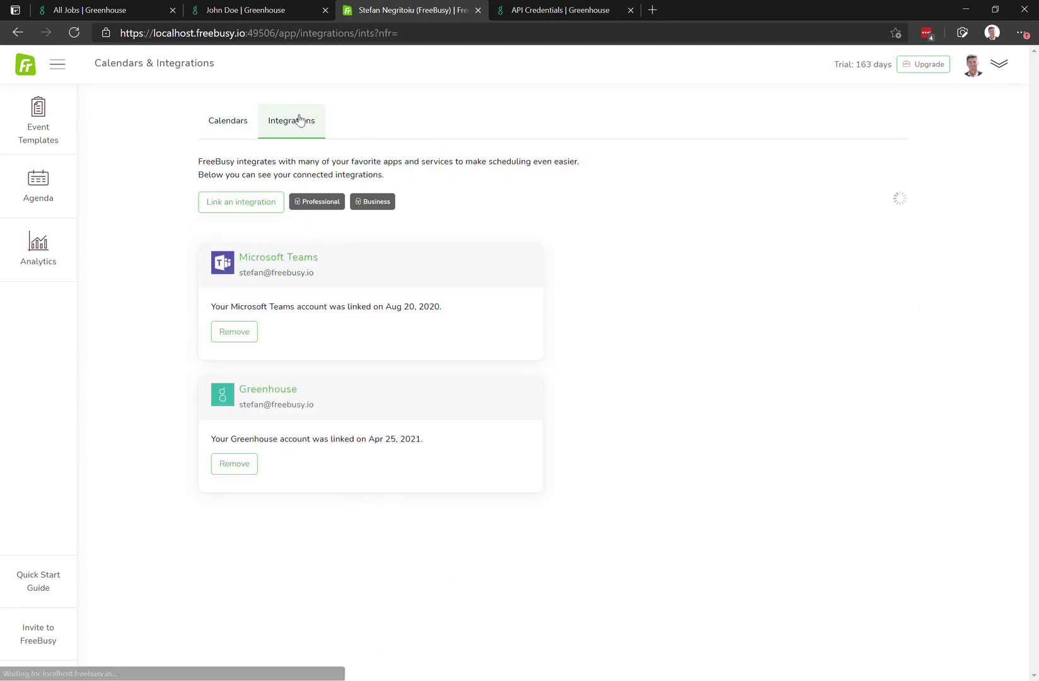